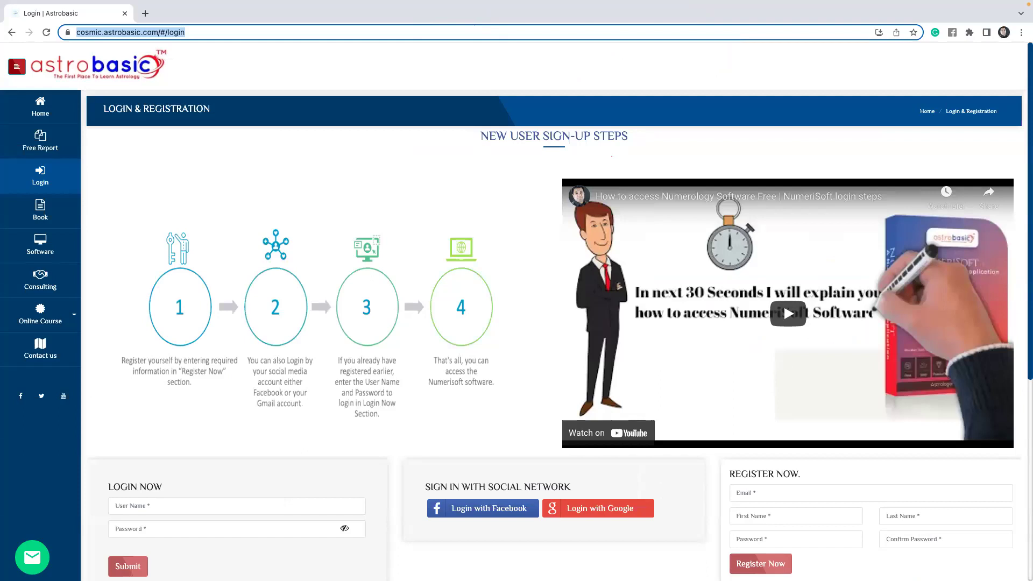
# Step: Sign in to Astrobasic through Google with one of the listed accounts
pyautogui.click(477, 429)
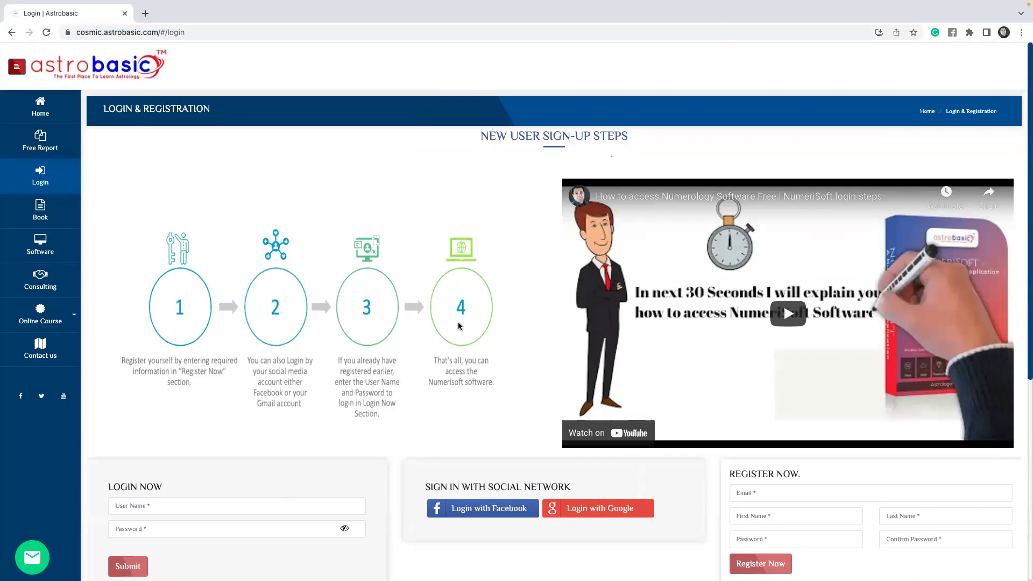
pyautogui.scroll(-5, 469, 369)
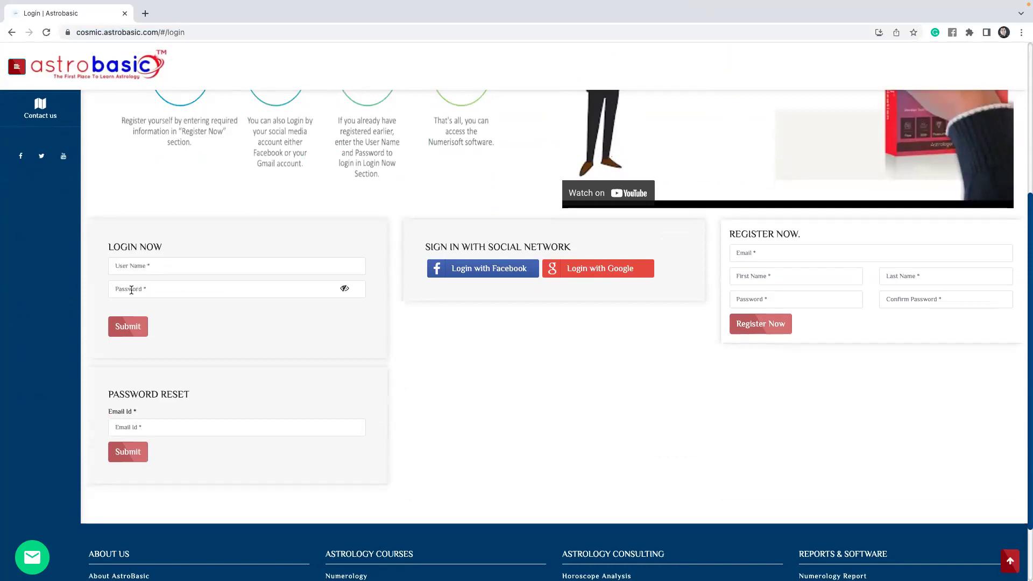
pyautogui.click(148, 290)
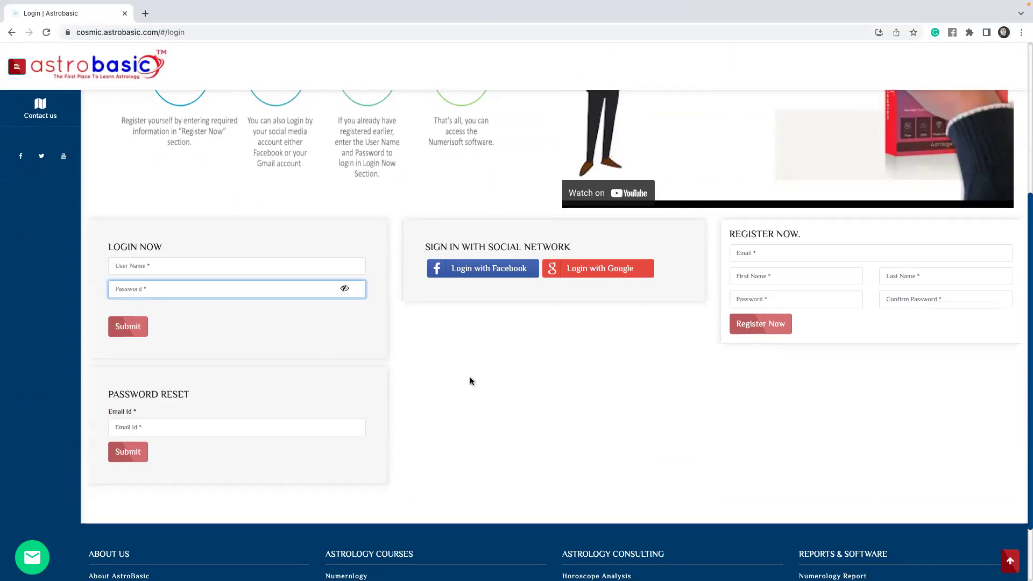
pyautogui.click(602, 273)
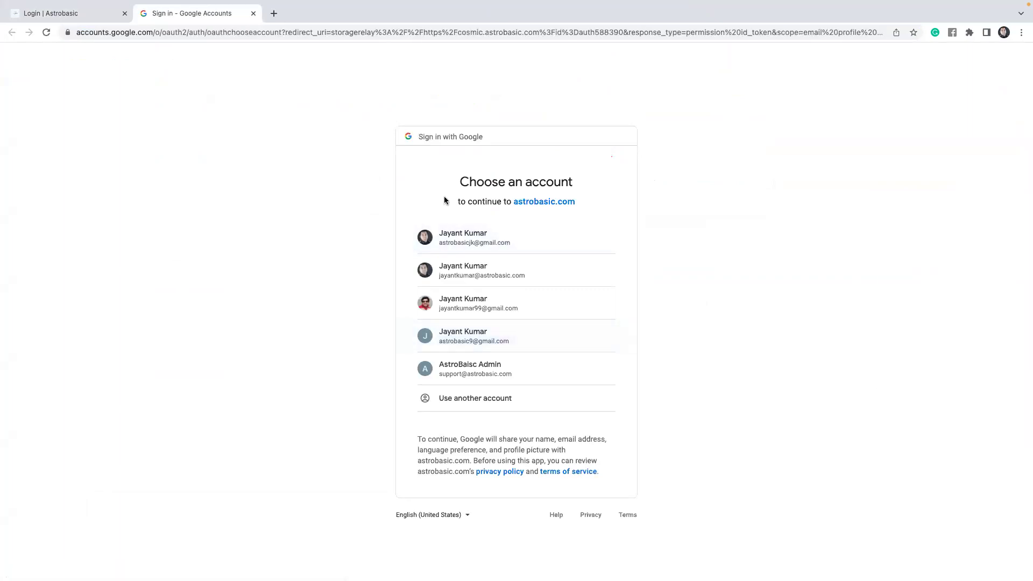
pyautogui.click(463, 310)
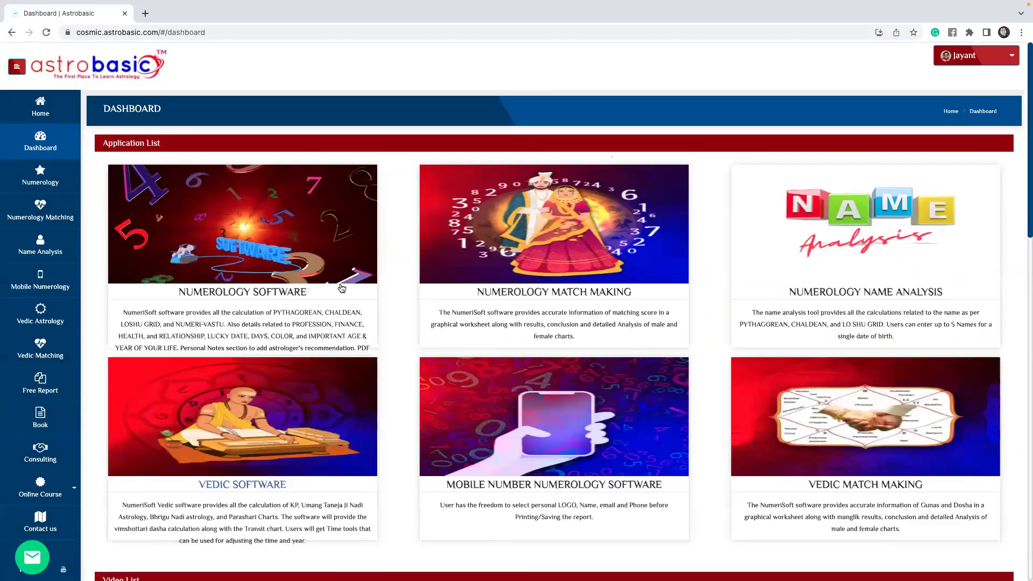
# Step: Open the Vedic Software application from the dashboard and enter test as the full name
pyautogui.scroll(-1, 319, 360)
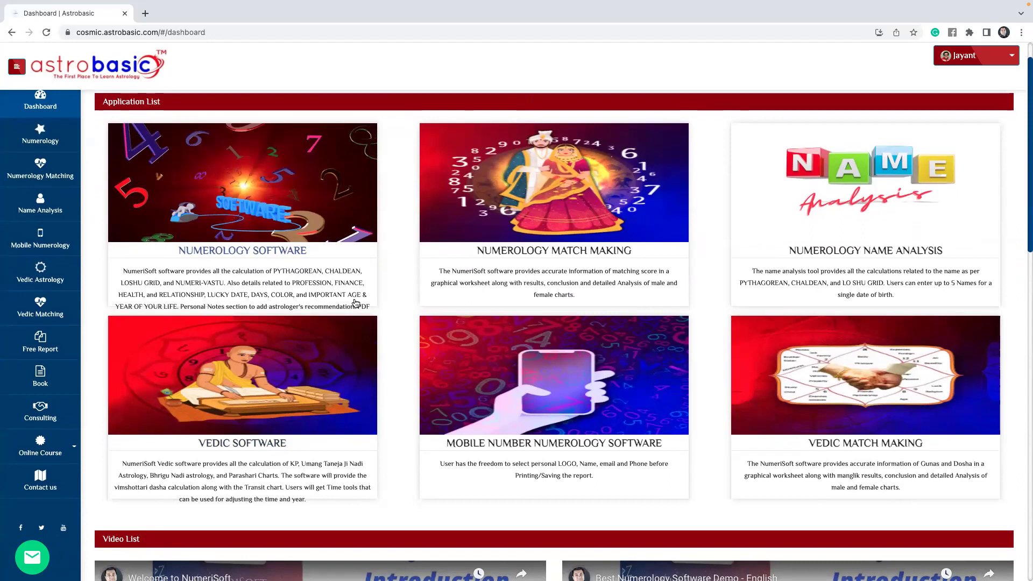
pyautogui.scroll(-1, 333, 342)
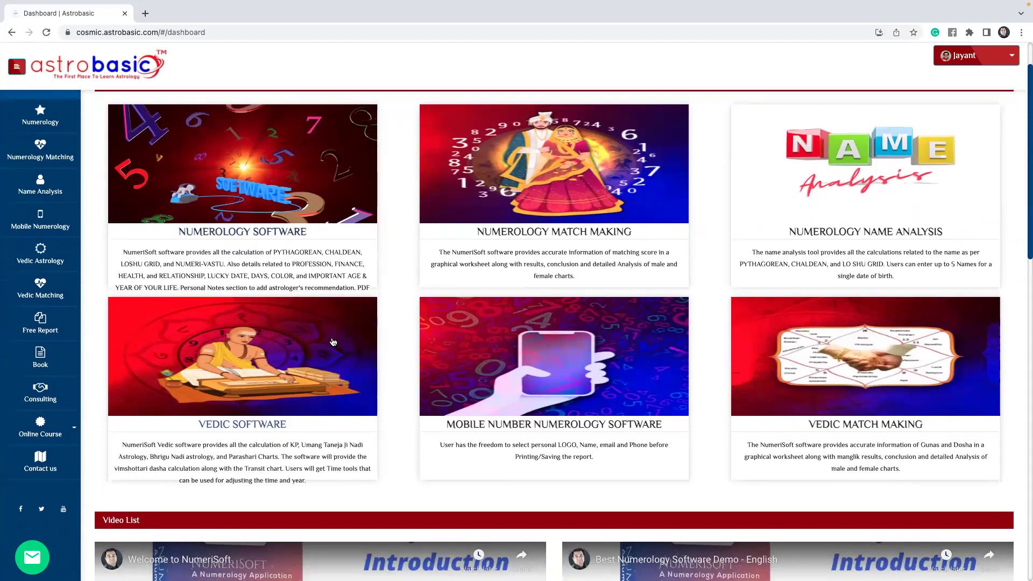
pyautogui.click(225, 427)
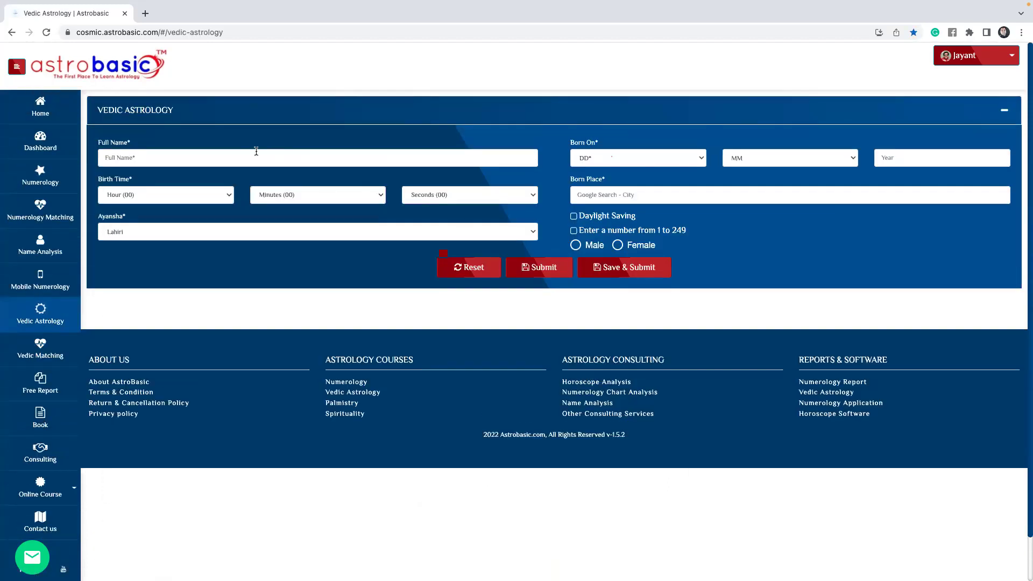
pyautogui.click(219, 160)
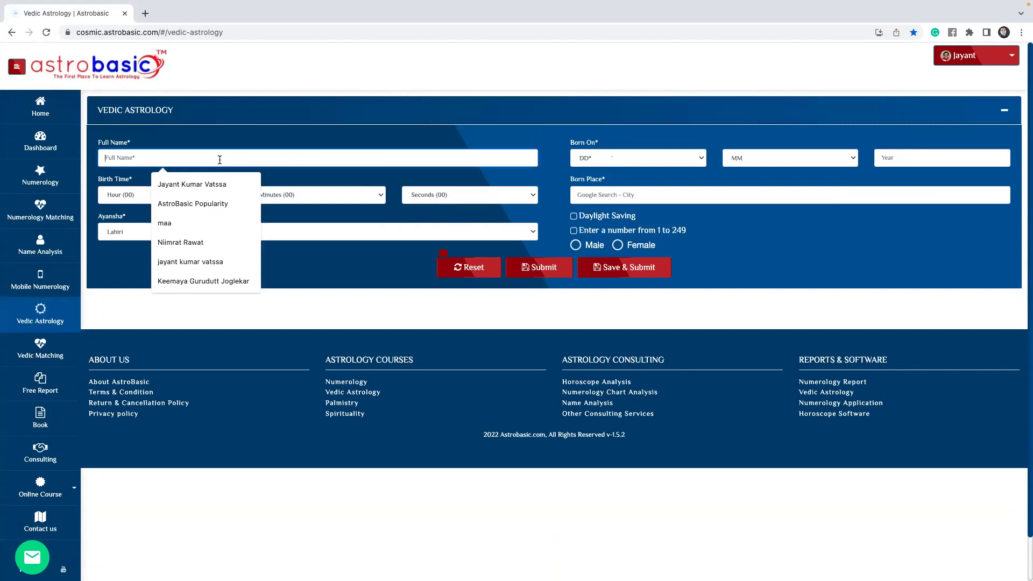
pyautogui.write('test')
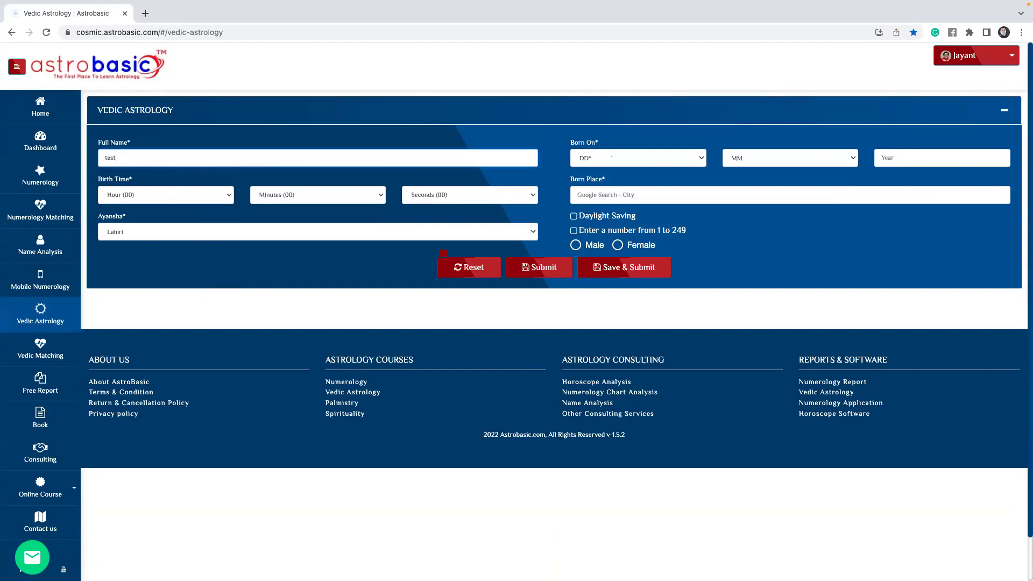
# Step: Set the birth time to 09 hours and 30 minutes
pyautogui.click(210, 199)
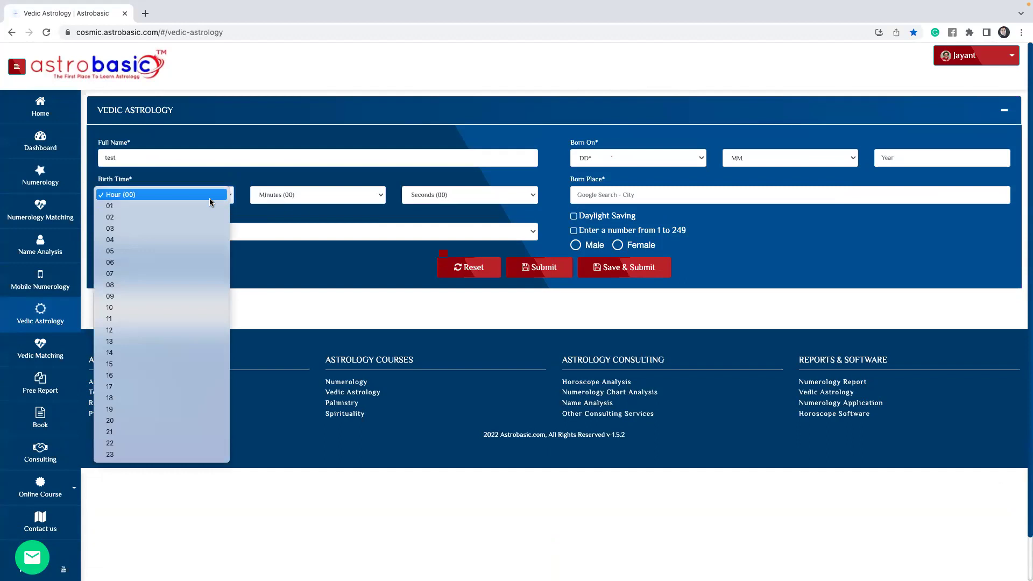
pyautogui.click(155, 295)
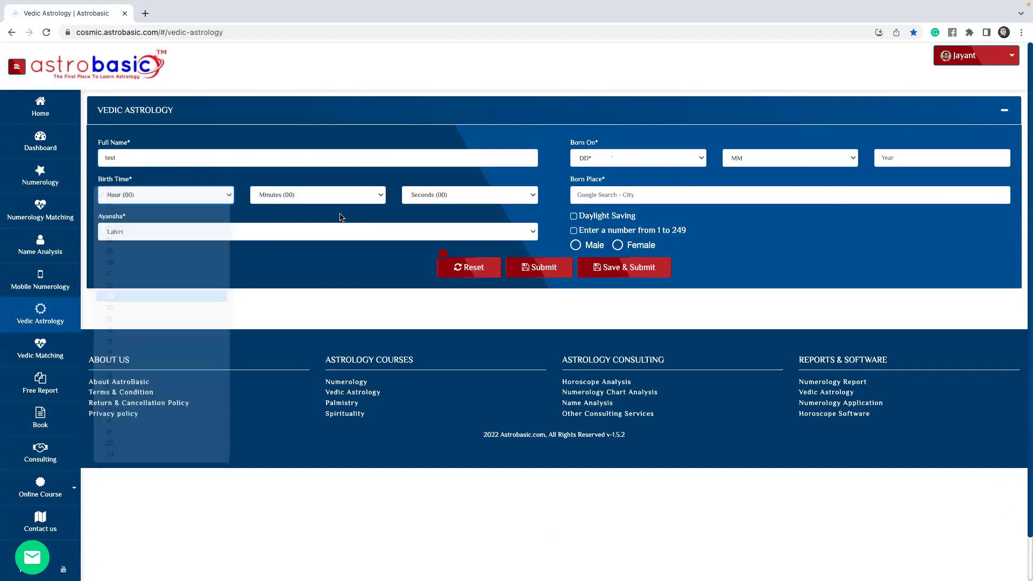
pyautogui.click(329, 199)
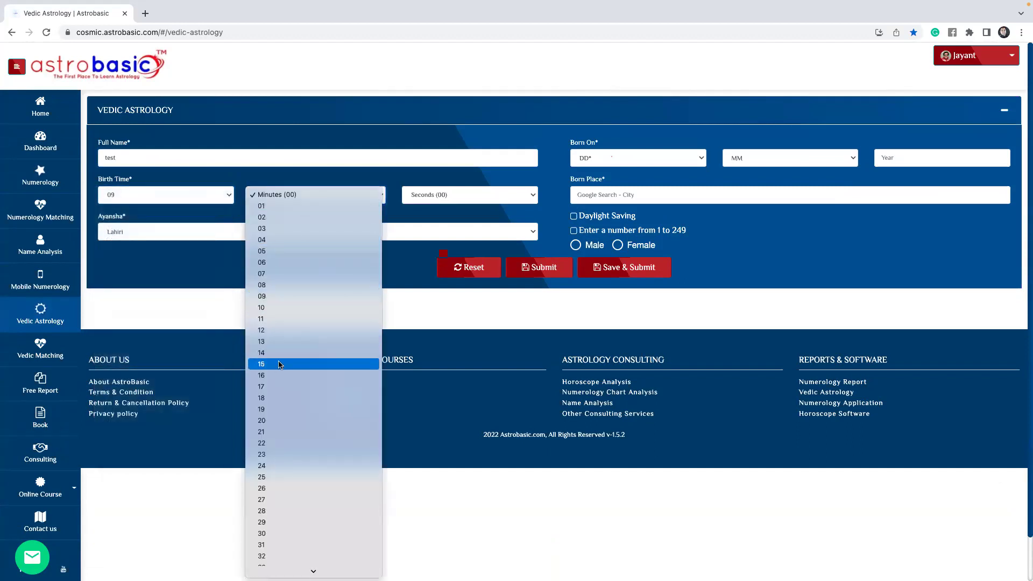
pyautogui.scroll(-4, 309, 424)
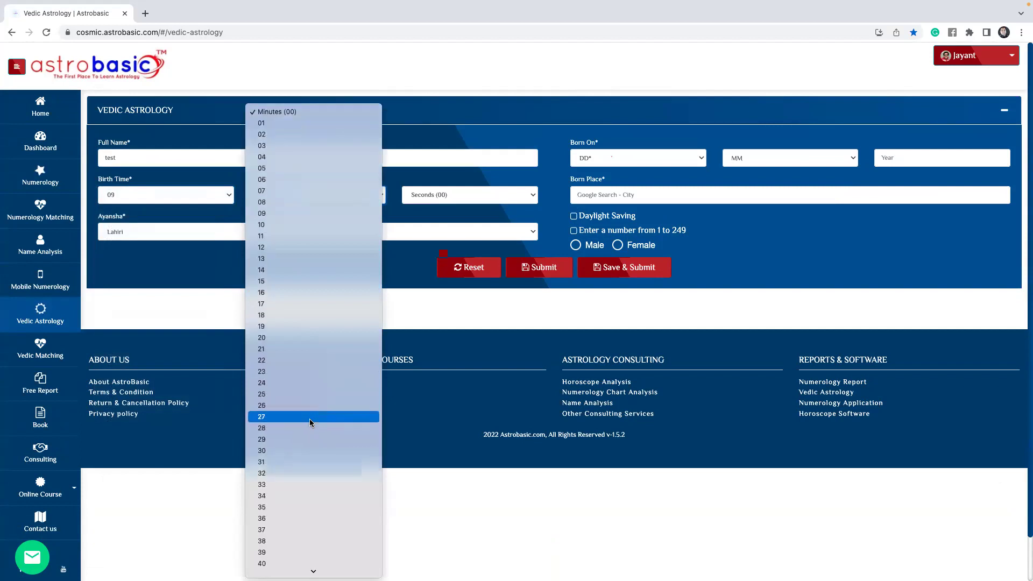
pyautogui.click(304, 451)
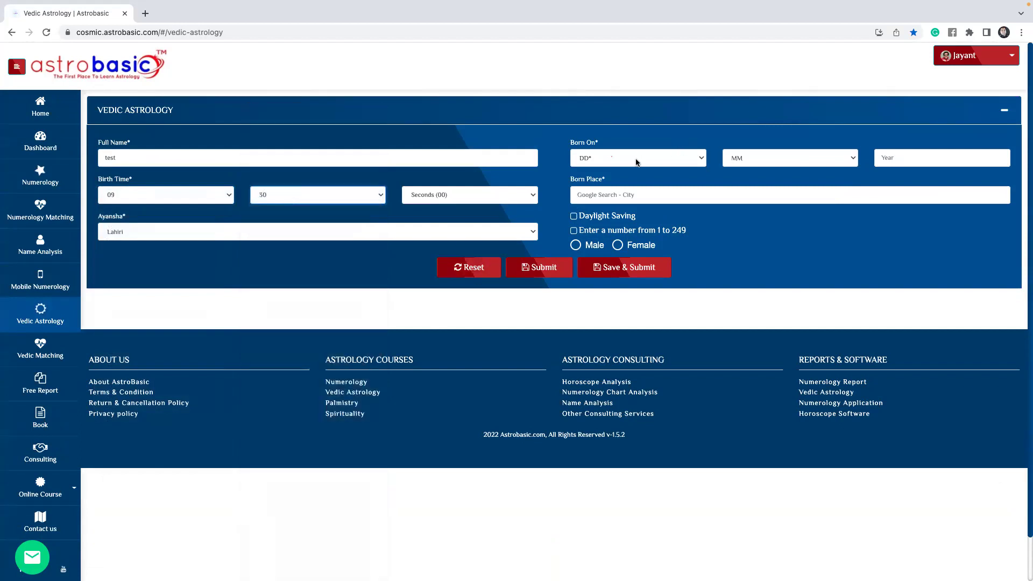
pyautogui.click(649, 160)
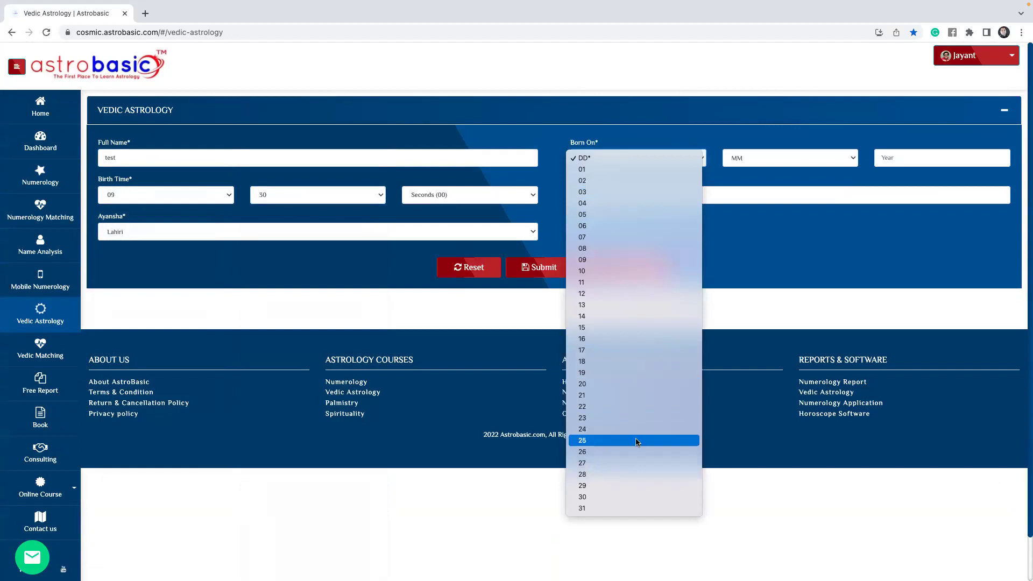
pyautogui.click(635, 455)
pyautogui.click(768, 163)
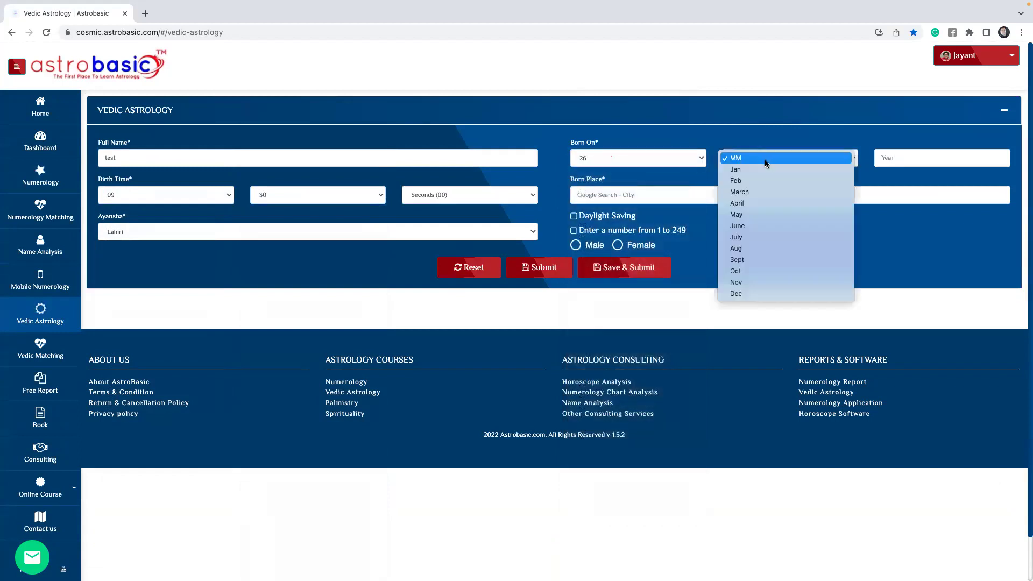
pyautogui.click(646, 162)
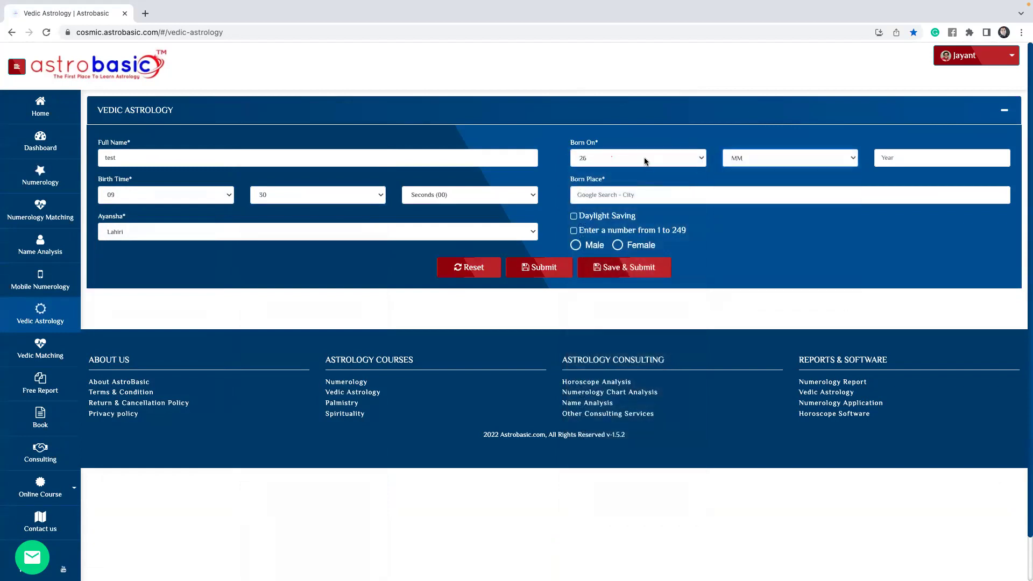
# Step: Fill in the day, month and year of the date of birth
pyautogui.click(645, 160)
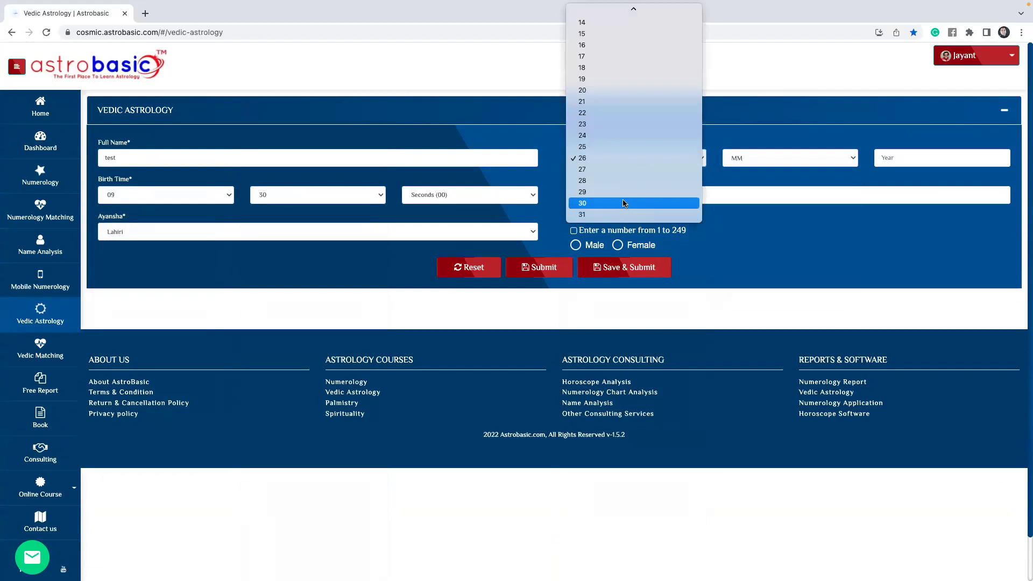
pyautogui.scroll(5, 623, 202)
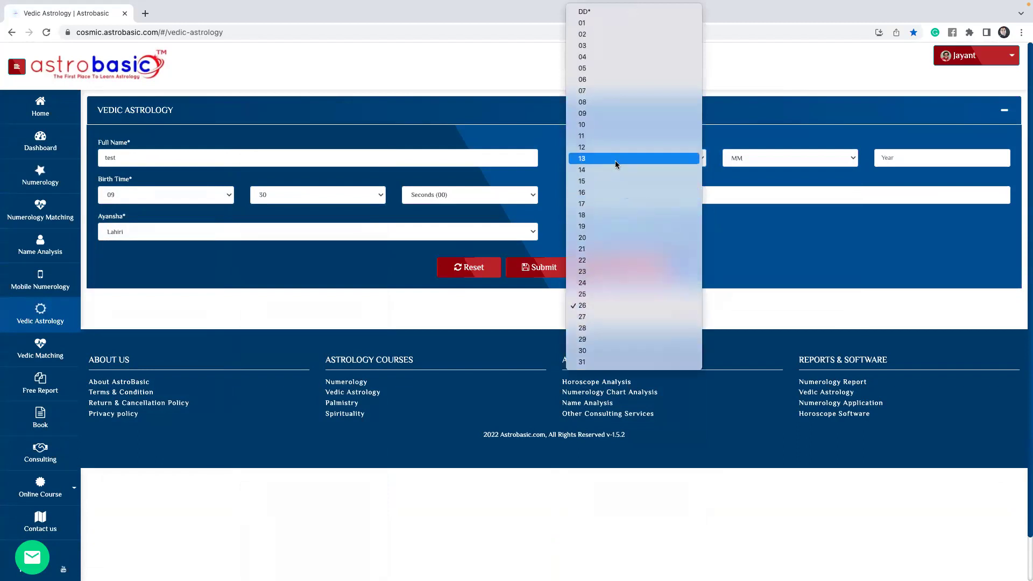
pyautogui.click(605, 114)
pyautogui.click(791, 159)
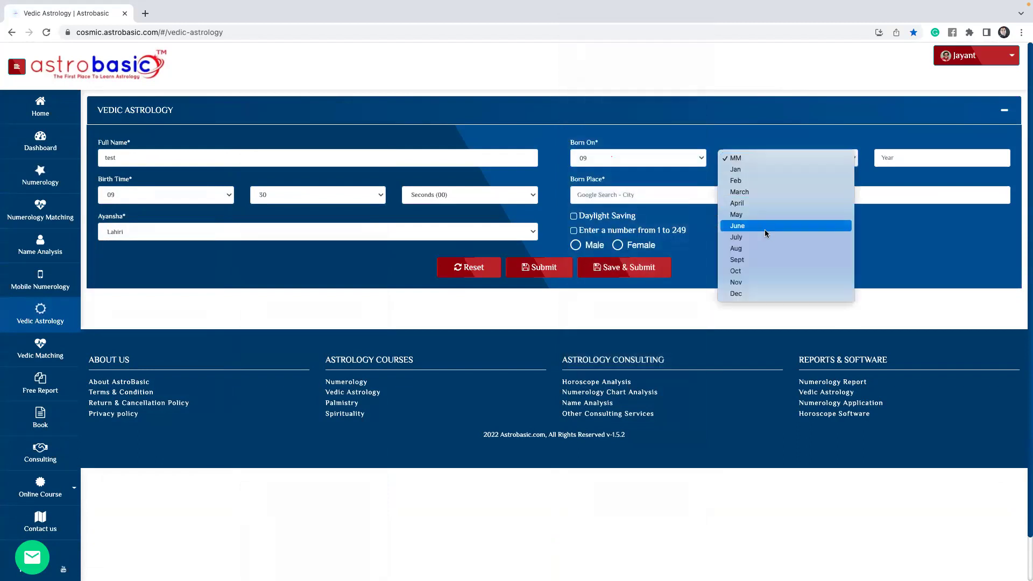
pyautogui.click(764, 248)
pyautogui.click(897, 155)
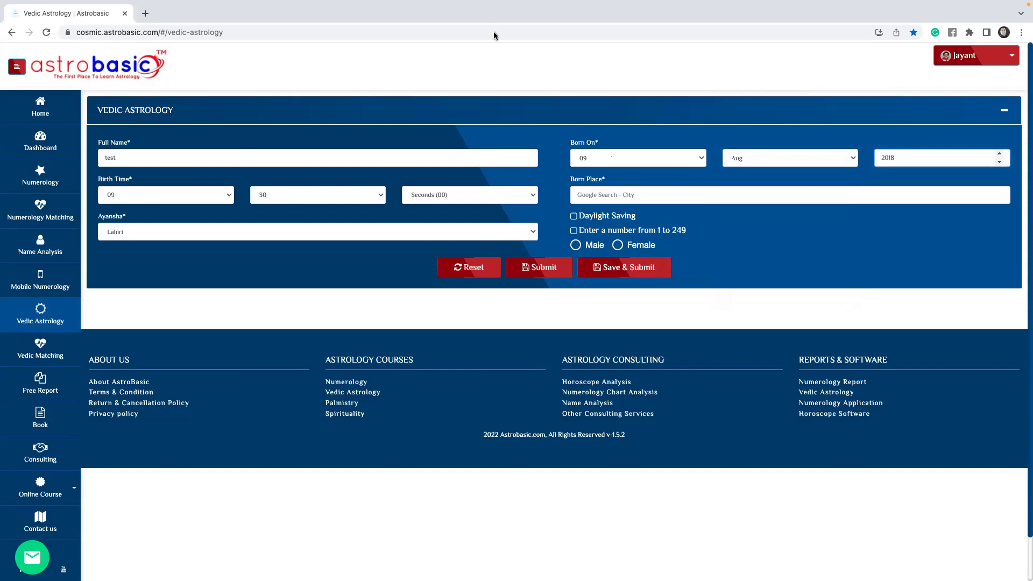
# Step: Set the birth time to 07 hours and 53 minutes
pyautogui.click(125, 159)
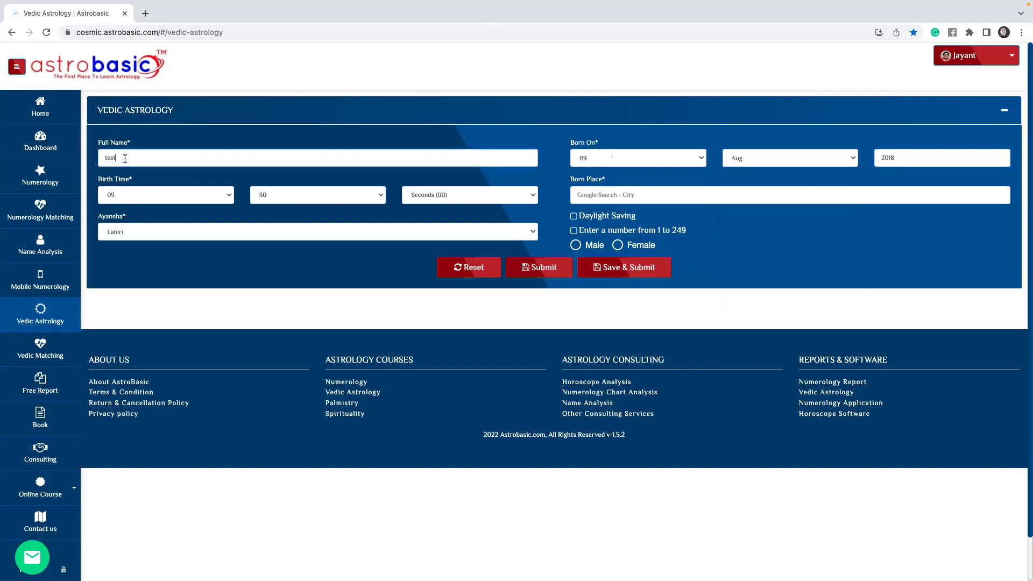
pyautogui.click(144, 200)
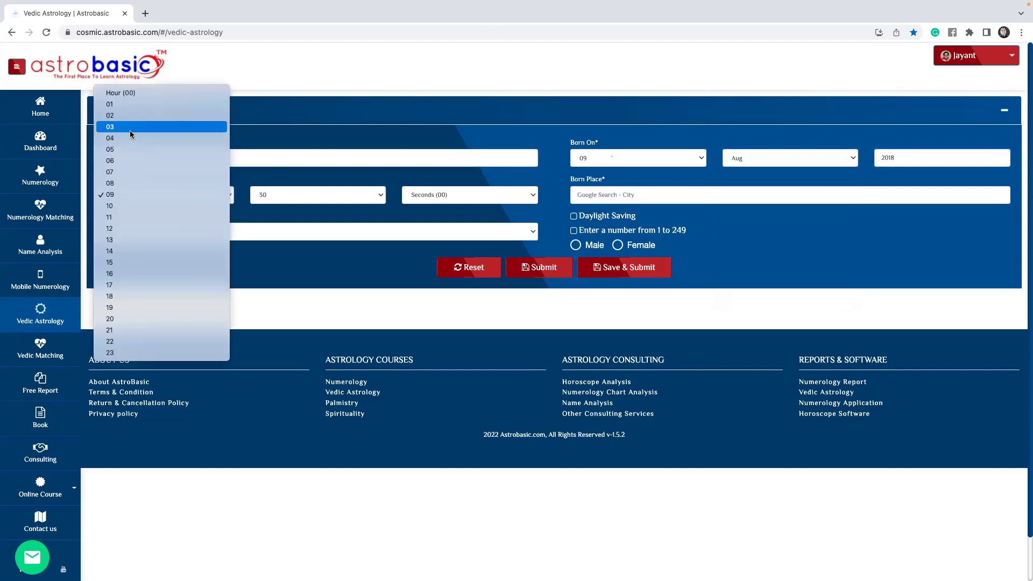
pyautogui.click(133, 177)
pyautogui.click(293, 195)
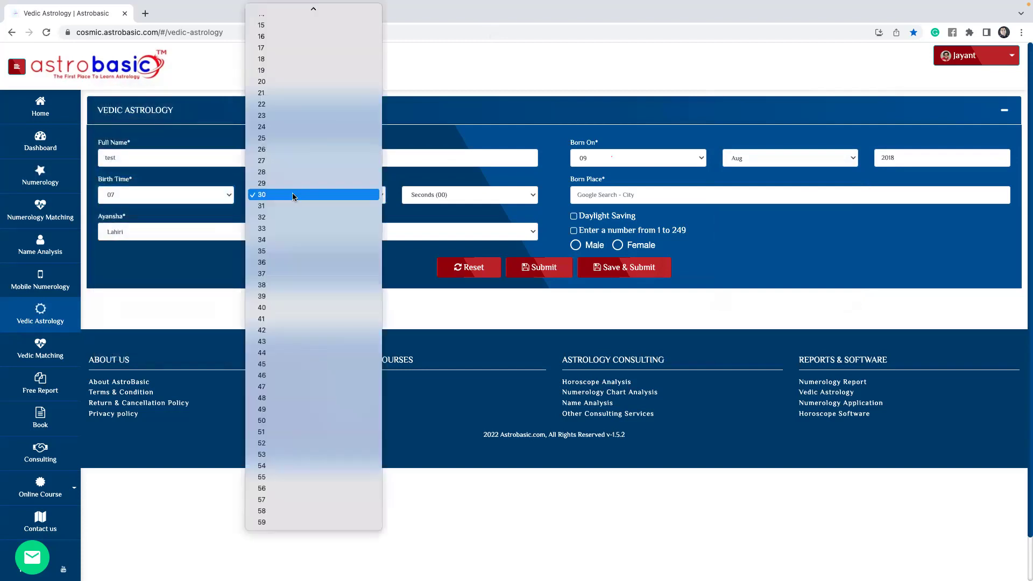
pyautogui.scroll(5, 307, 53)
pyautogui.scroll(3, 311, 51)
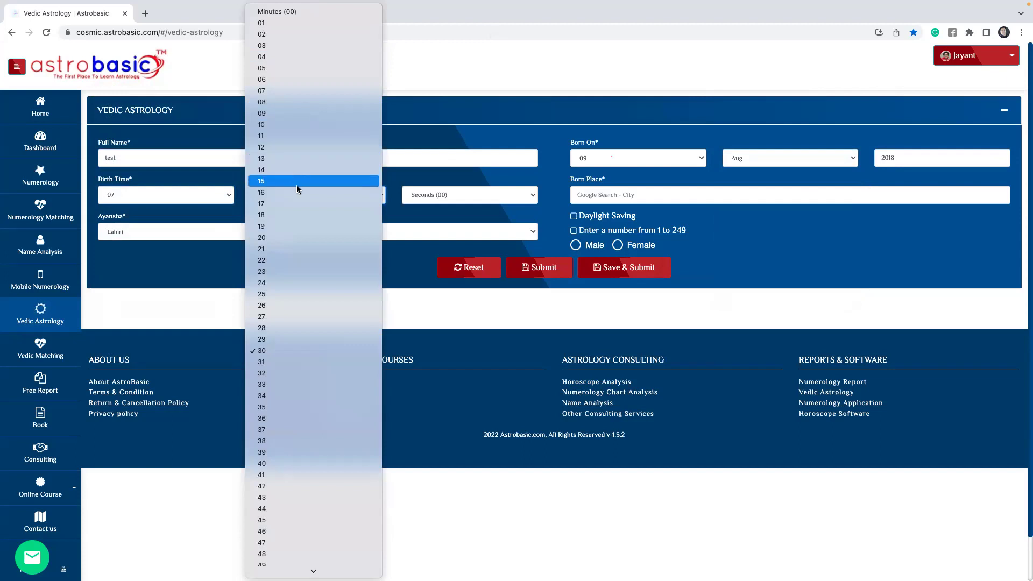
pyautogui.scroll(-4, 297, 393)
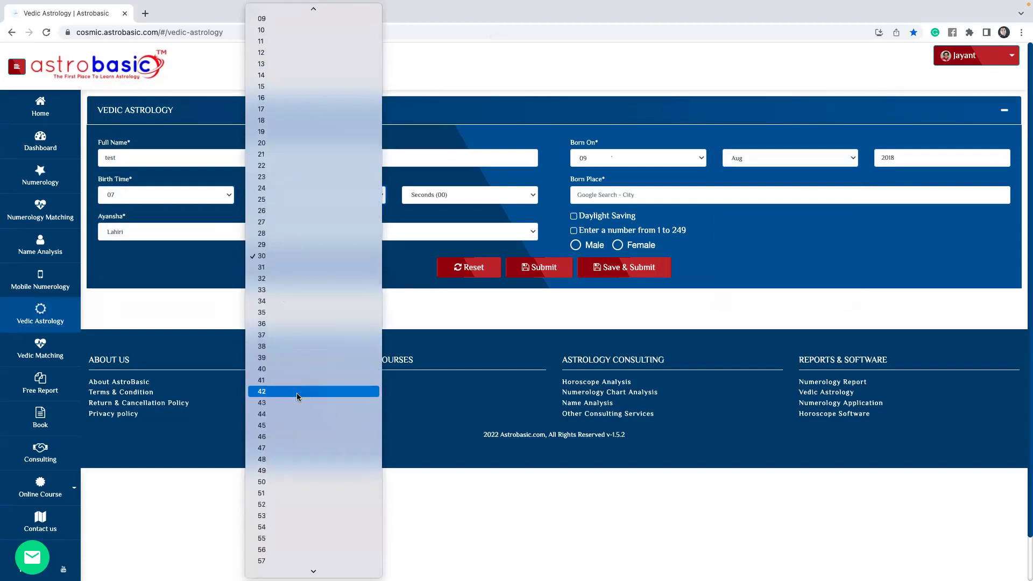
pyautogui.click(288, 517)
# Step: Set the born place to Delhi, India and submit the birth details to generate the charts
pyautogui.click(575, 199)
pyautogui.write('Delhi, India')
pyautogui.click(600, 213)
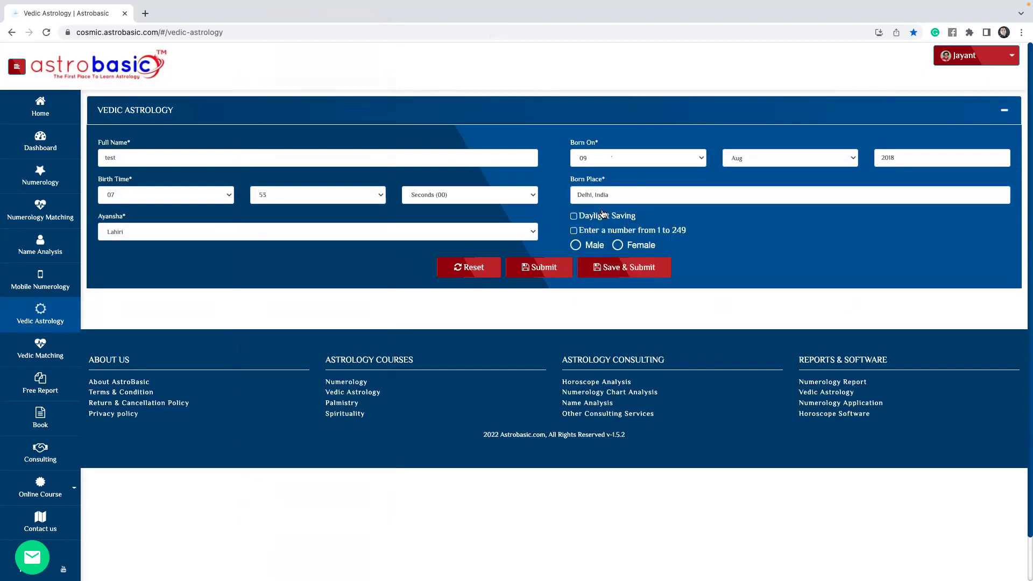
pyautogui.click(540, 267)
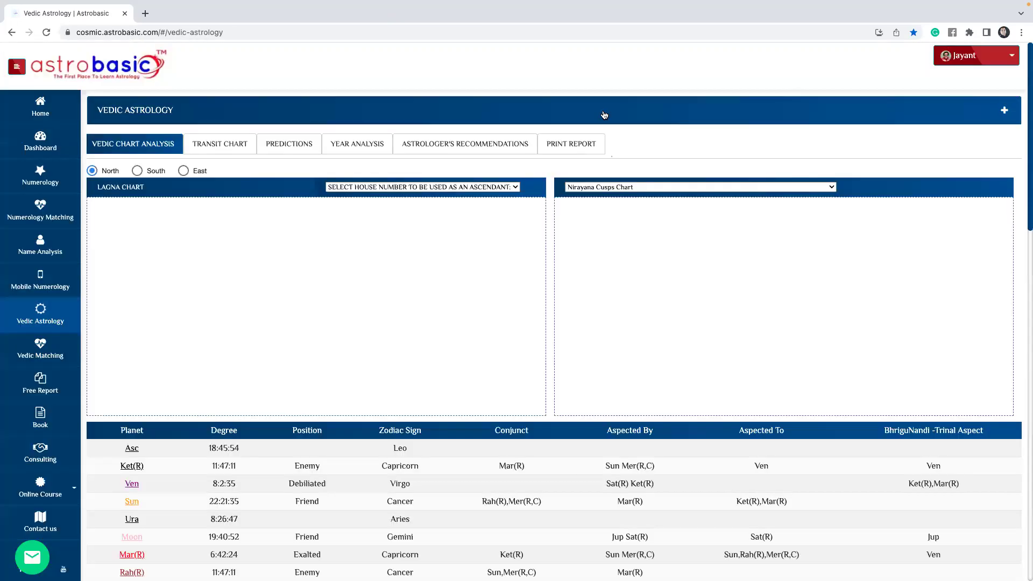
# Step: Expand the birth details form, look through the Ayansha options and keep Lahiri
pyautogui.click(604, 115)
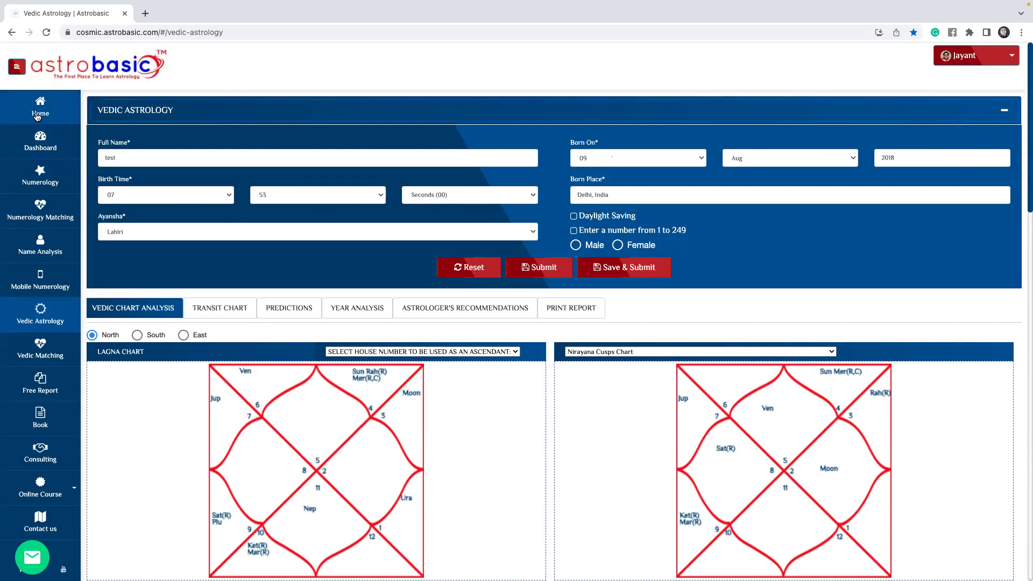
pyautogui.click(164, 240)
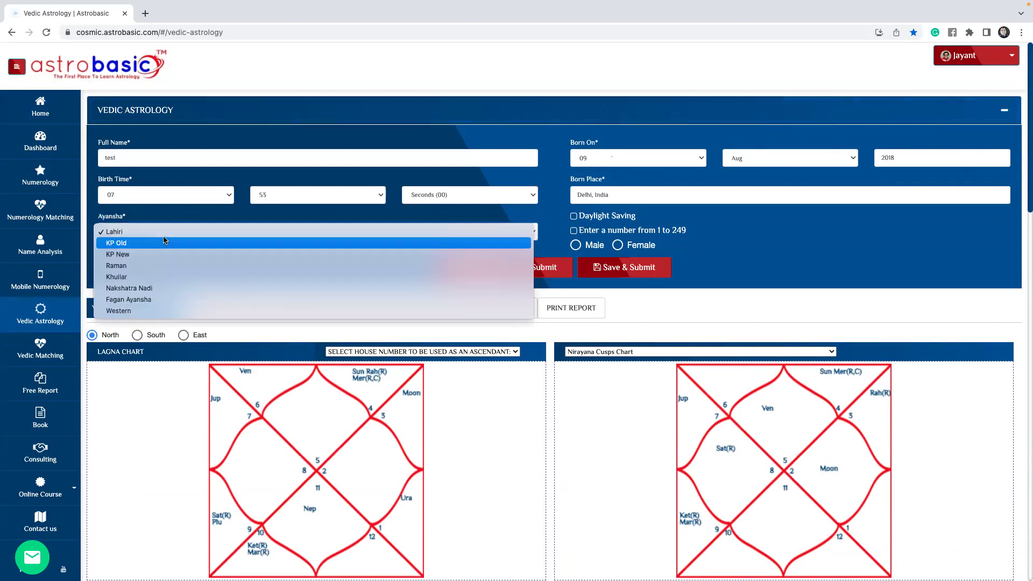
pyautogui.click(127, 230)
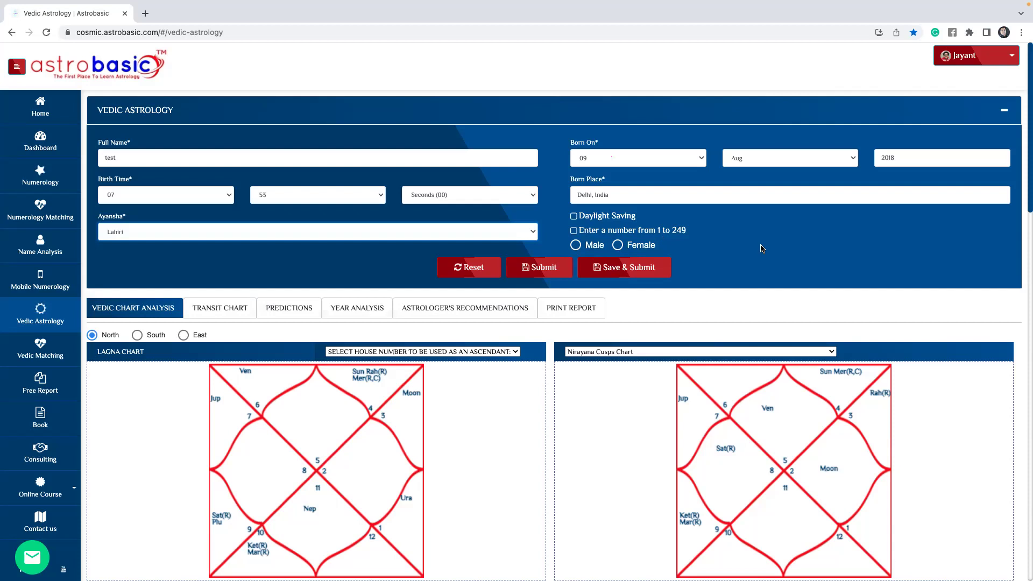
# Step: Change the chart beside the Lagna chart from Nirayana Cusps to the Bhrigu Nadi chart
pyautogui.scroll(-1, 753, 249)
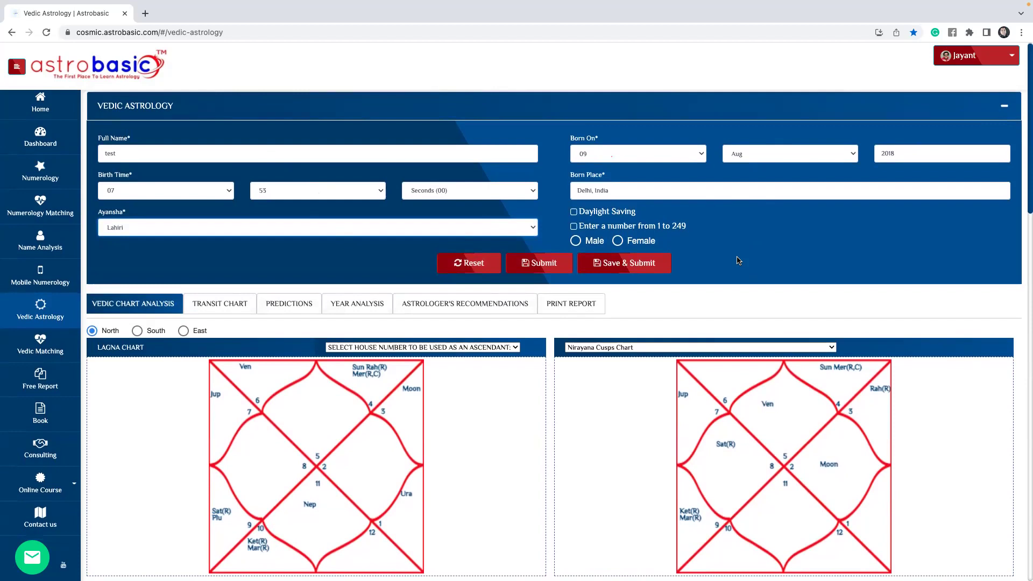
pyautogui.scroll(-3, 738, 261)
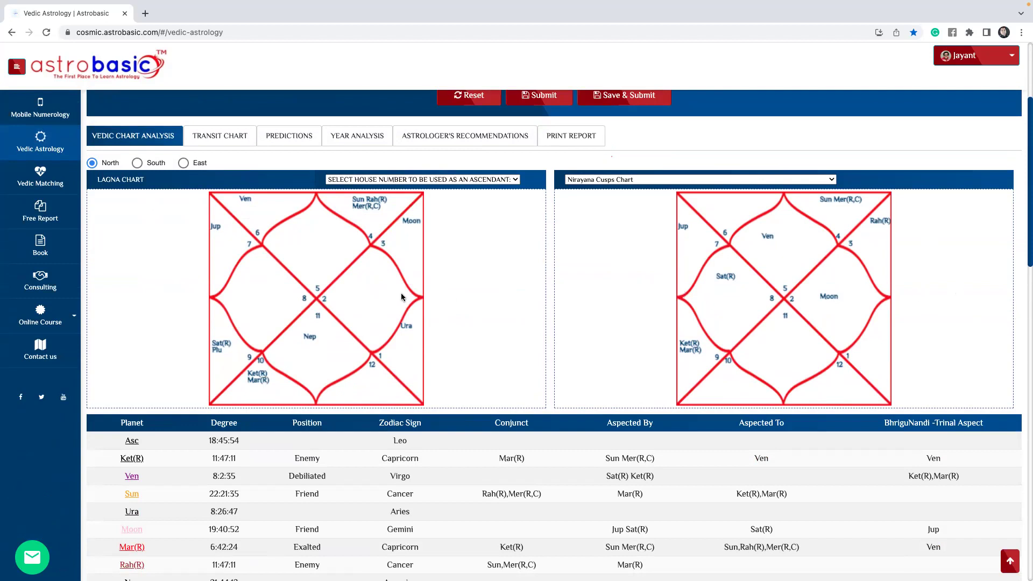
pyautogui.click(644, 182)
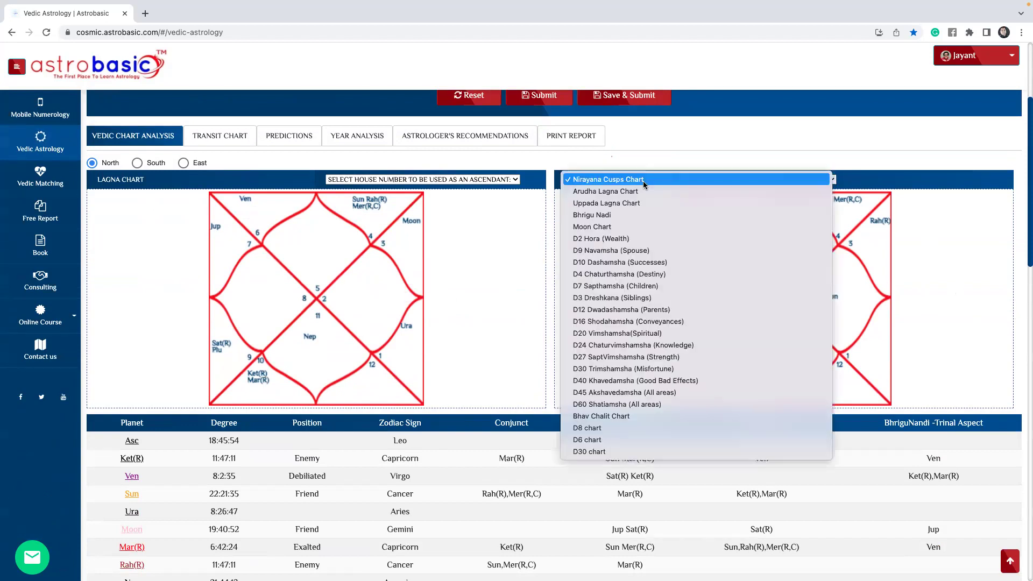
pyautogui.click(596, 215)
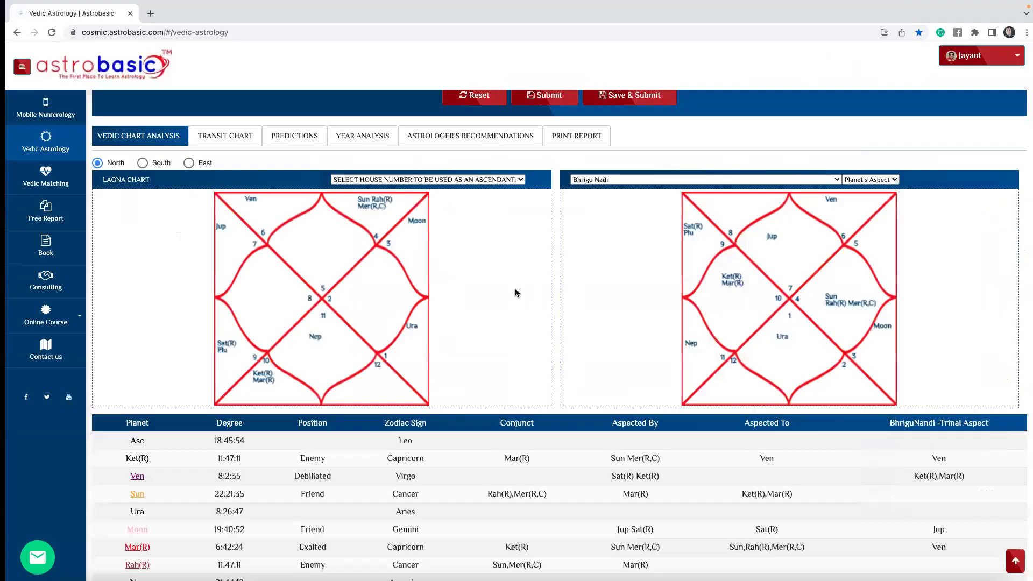
# Step: Switch to the AstrologyProfessionalCourseLevel1.pdf in Acrobat, go to the Rashi/Natal/Ascendant Chart page and compare it with the generated charts in Chrome
pyautogui.moveTo(135, 559)
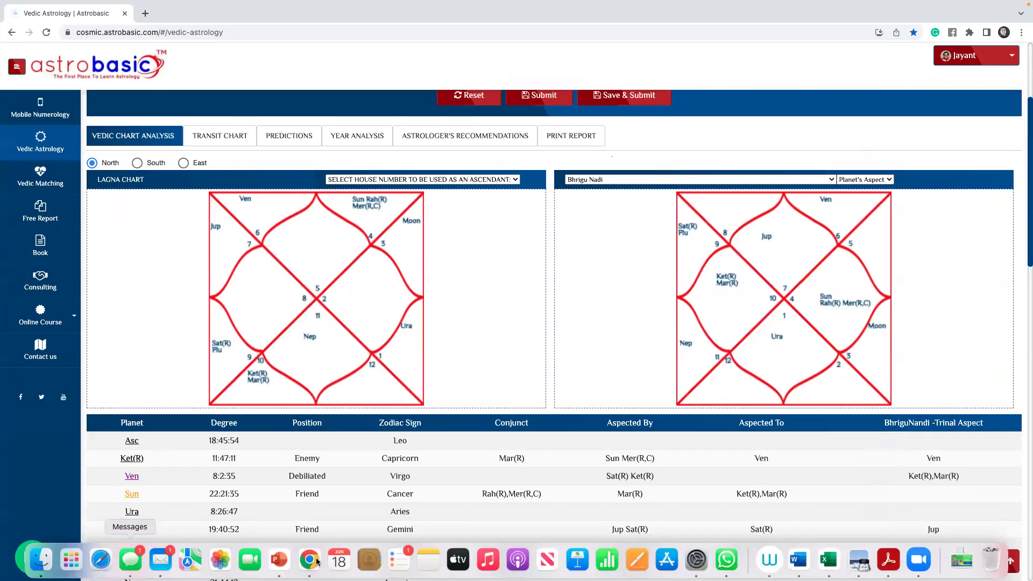
pyautogui.click(279, 559)
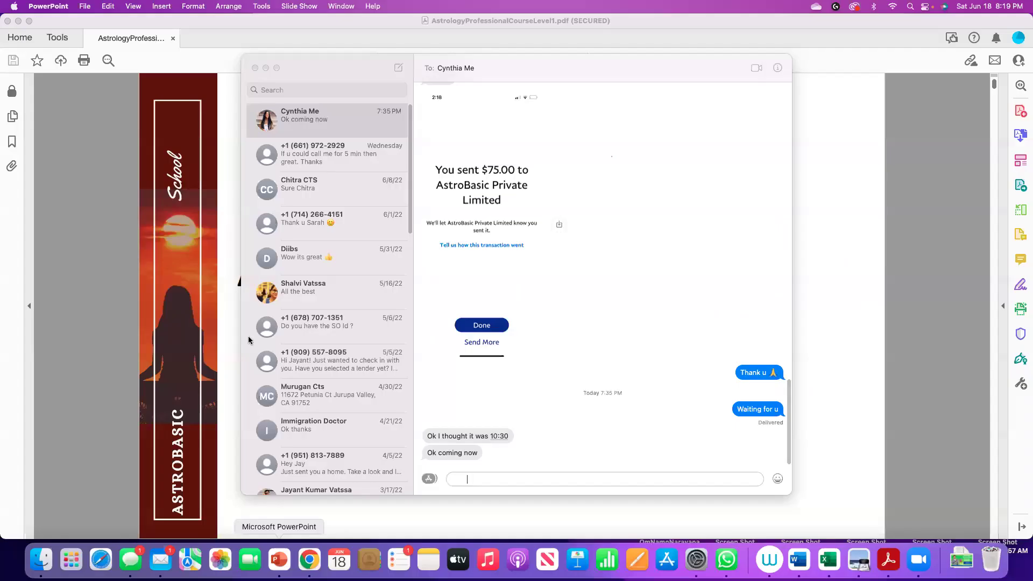
pyautogui.click(223, 289)
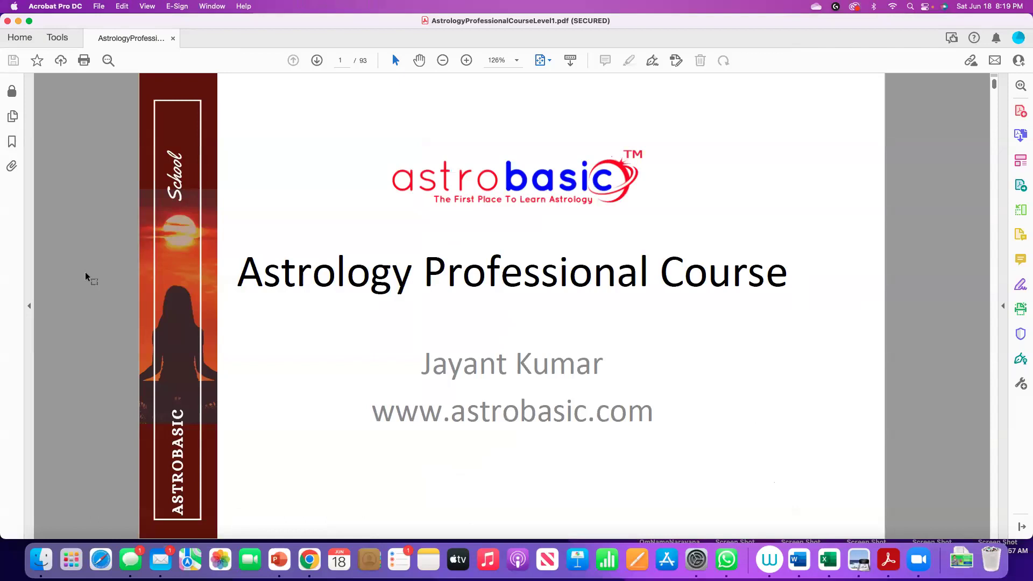
pyautogui.scroll(-15, 85, 272)
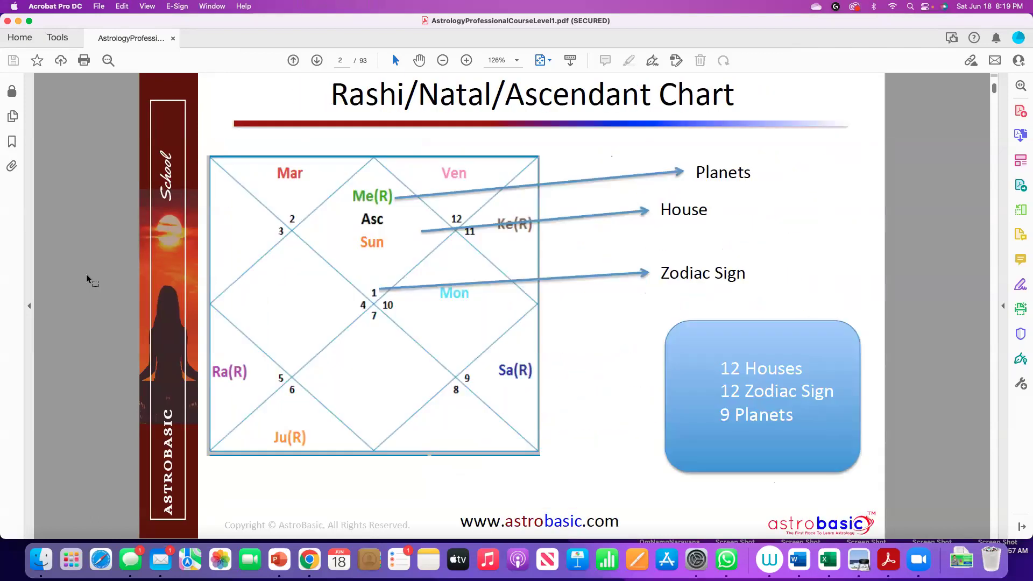
pyautogui.scroll(2, 88, 279)
pyautogui.scroll(-2, 373, 295)
pyautogui.click(310, 560)
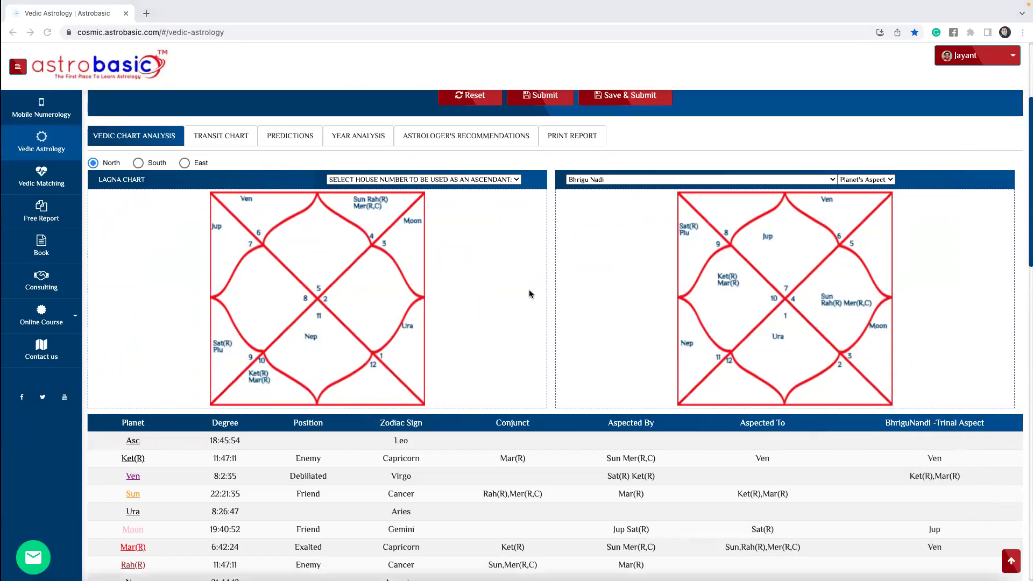
pyautogui.hotkey('ctrl', 'Left')
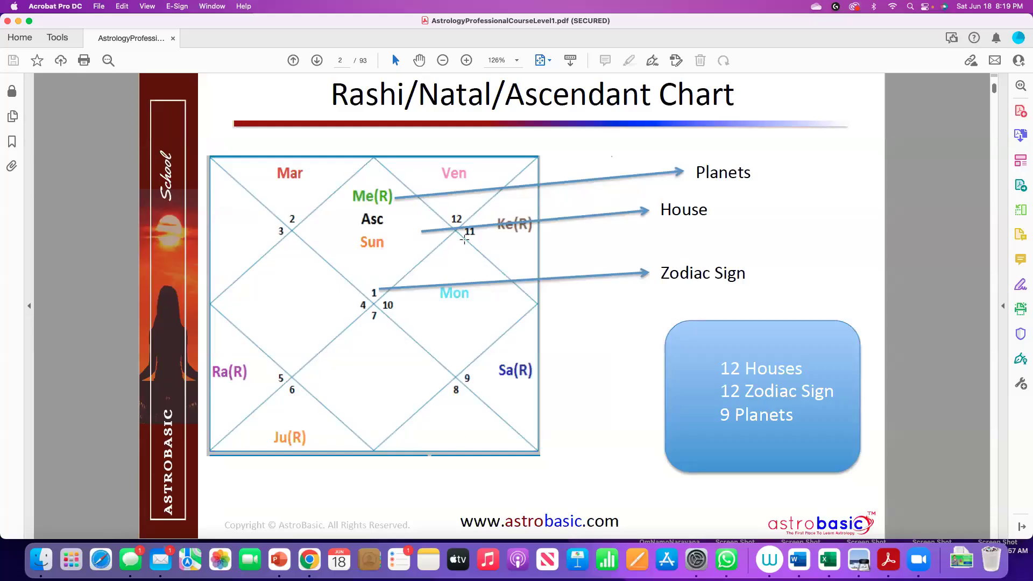